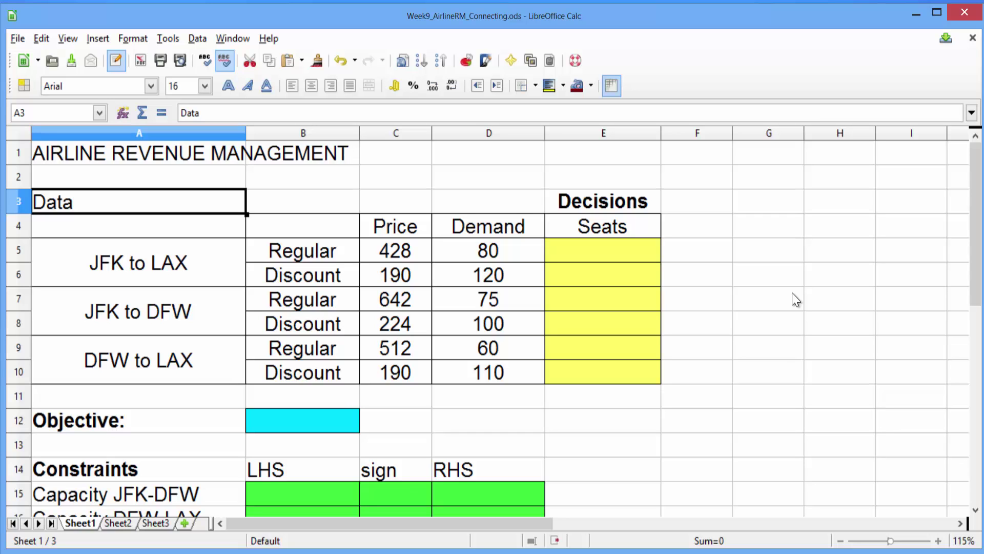
# Step: Enter =SUMPRODUCT(C5:C10;E5:E10) in B12 to total fare price times seats
pyautogui.click(630, 259)
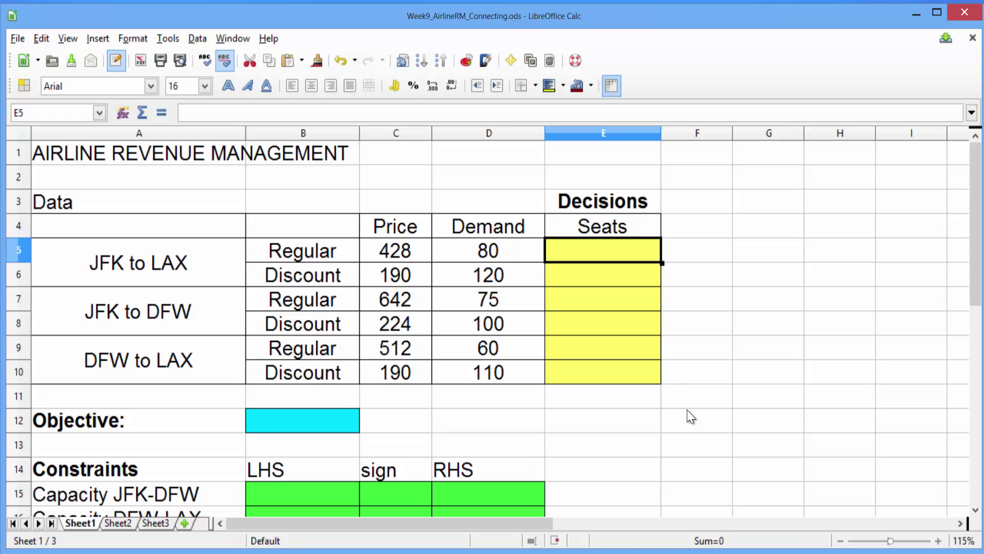
pyautogui.click(356, 422)
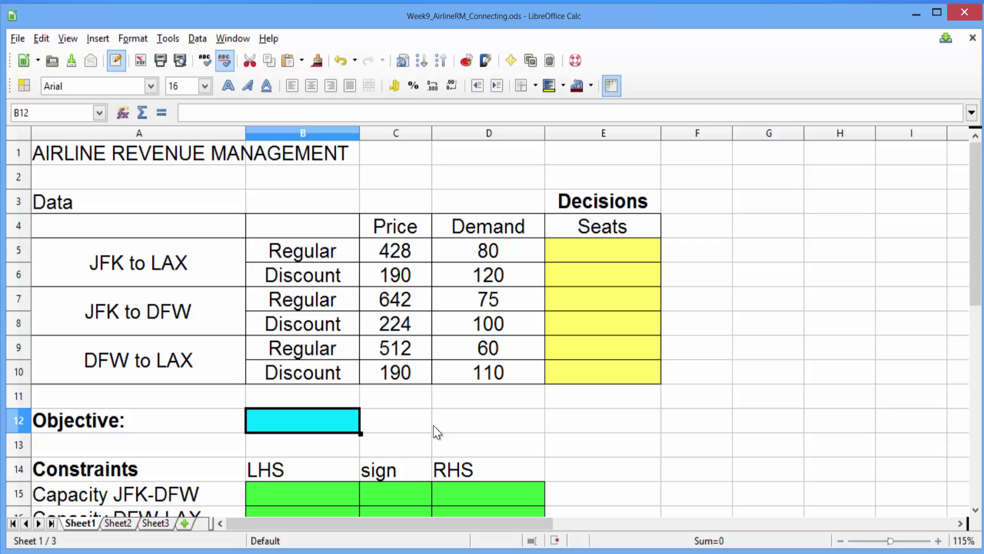
pyautogui.write('=su')
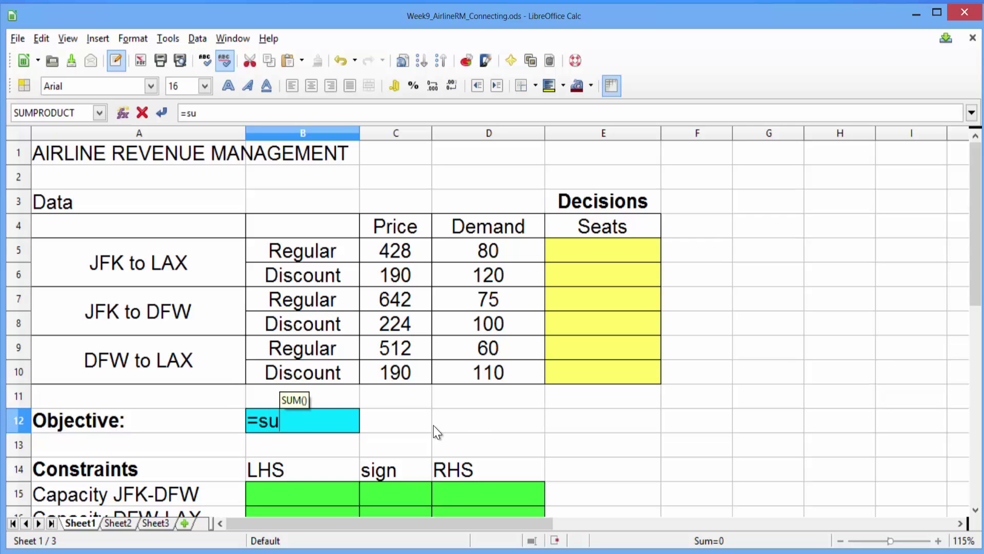
pyautogui.write('mproduct(')
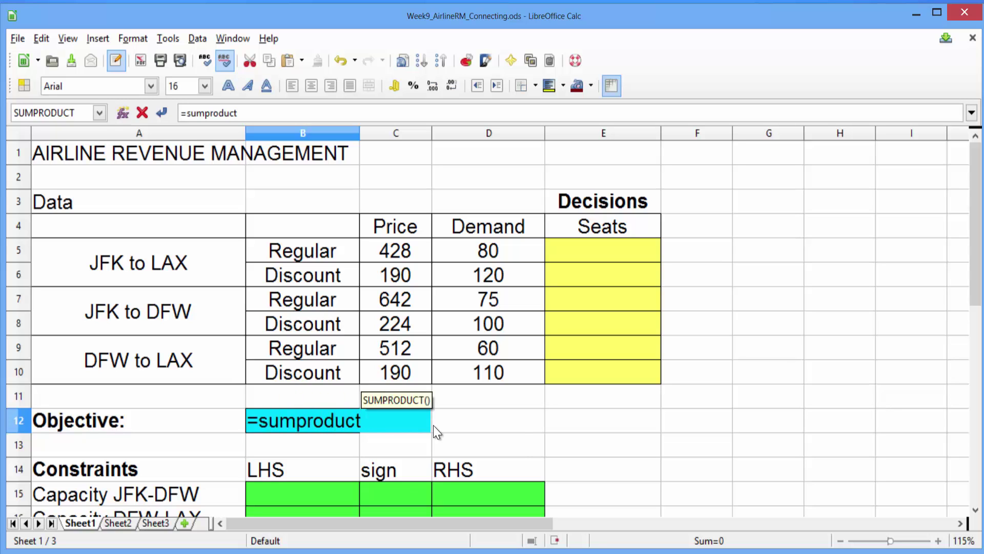
pyautogui.click(378, 255)
pyautogui.moveTo(378, 255); pyautogui.dragTo(378, 373)
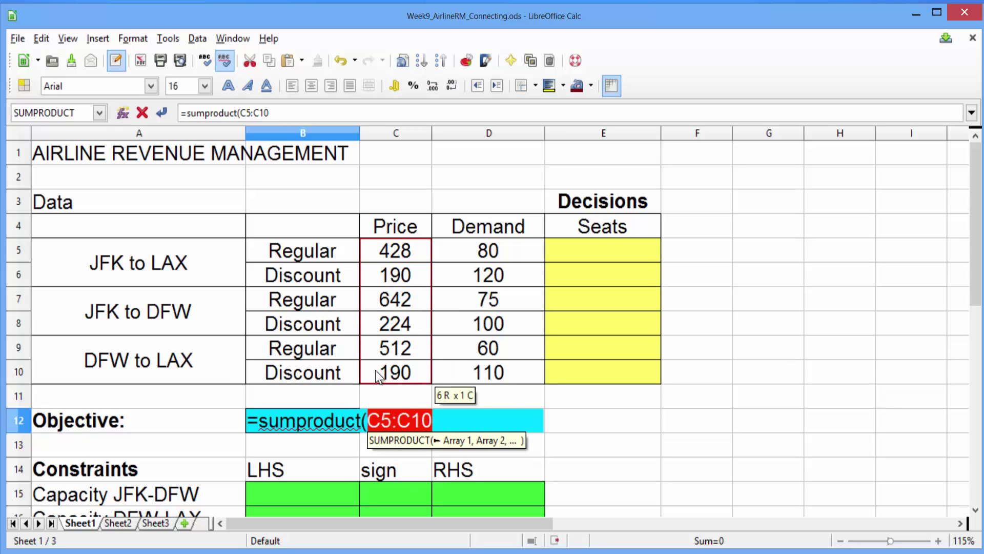
pyautogui.write(';')
pyautogui.moveTo(577, 249); pyautogui.dragTo(573, 374)
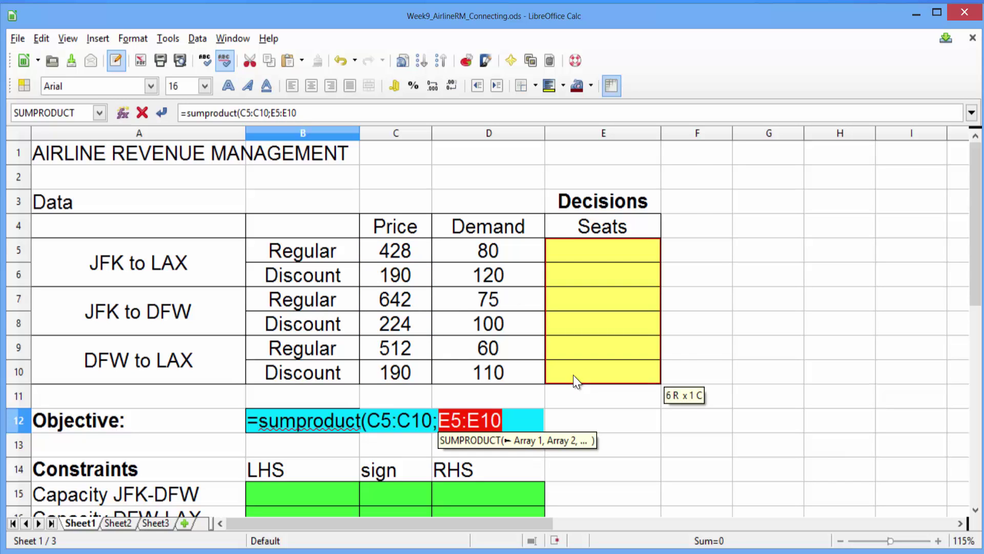
pyautogui.write(')')
pyautogui.press('Return')
pyautogui.press('Up')
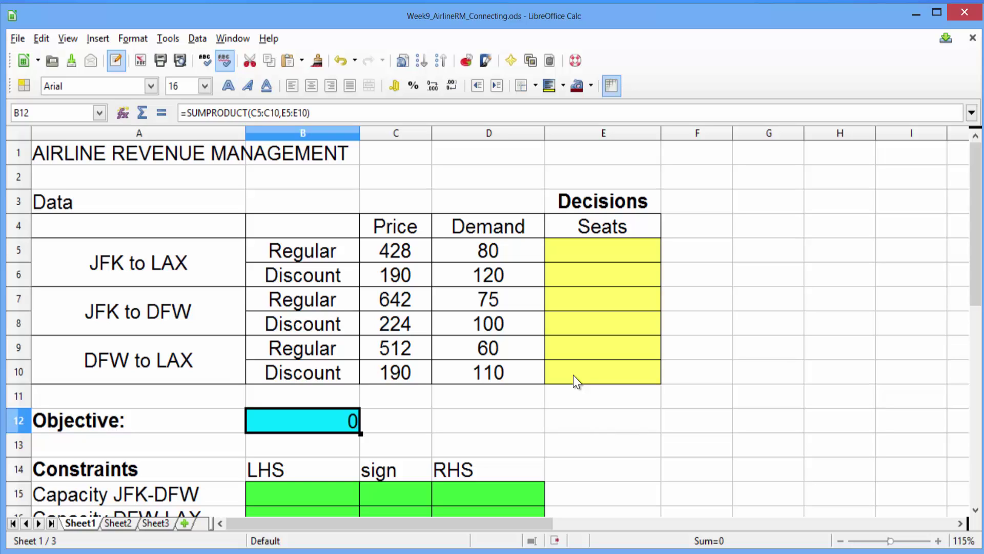
pyautogui.click(976, 510)
pyautogui.click(975, 510)
pyautogui.click(976, 510)
pyautogui.click(976, 510)
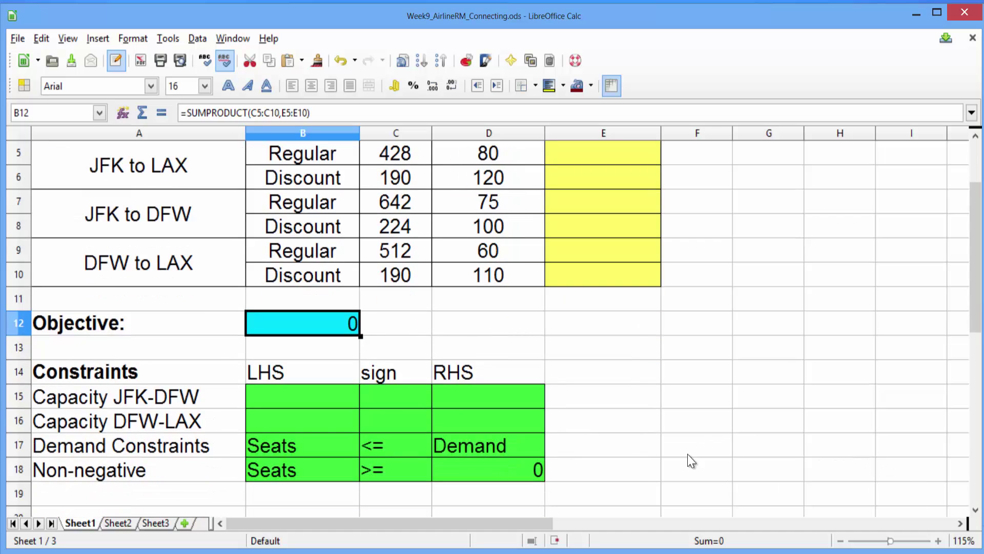
# Step: Enter =E5+E6+E7+E8 in B15 as the JFK-DFW seat total
pyautogui.click(975, 136)
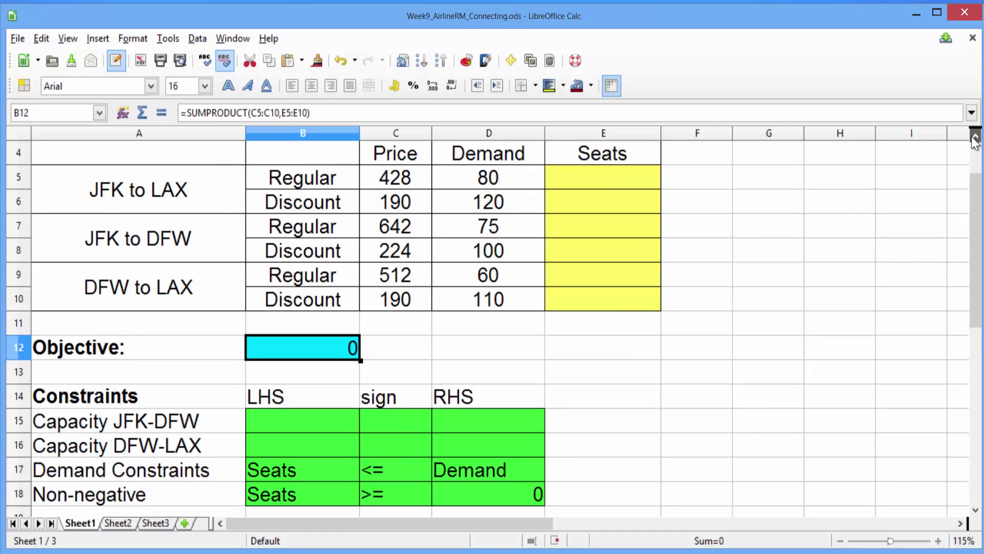
pyautogui.click(324, 433)
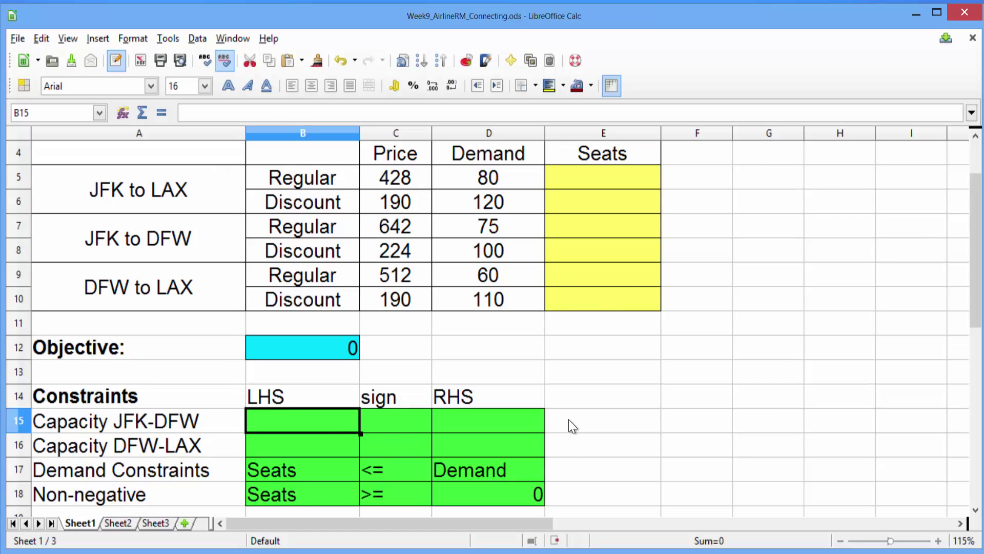
pyautogui.write('=')
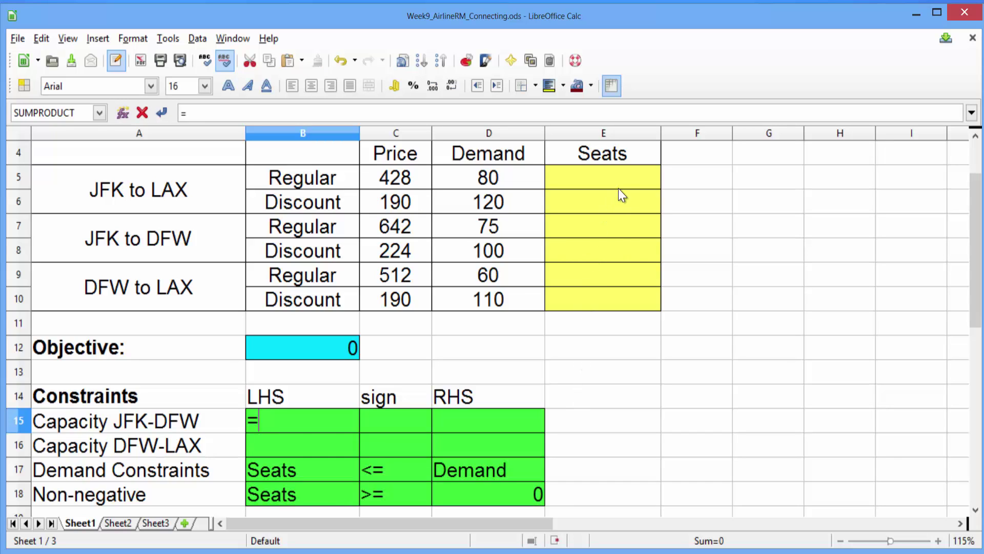
pyautogui.click(626, 167)
pyautogui.write('+')
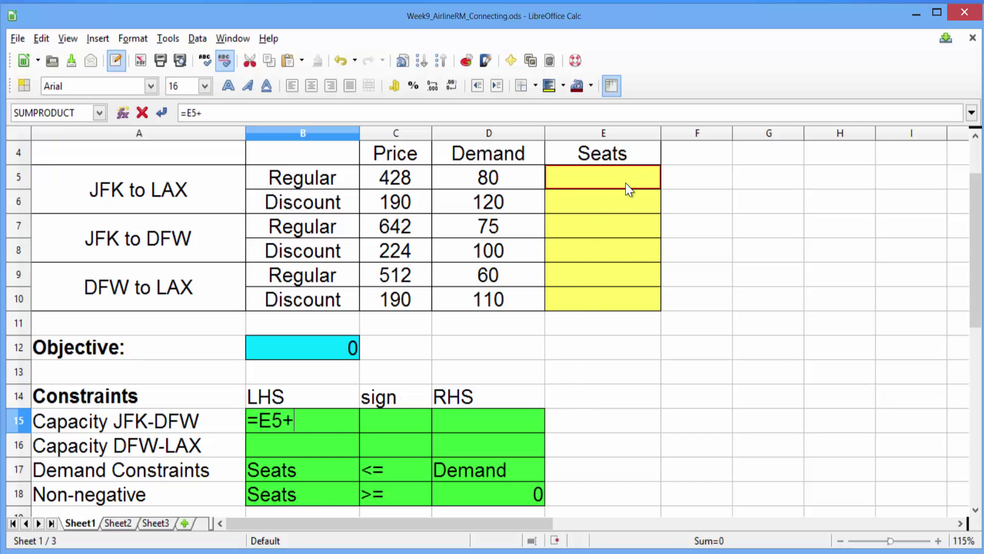
pyautogui.click(627, 199)
pyautogui.write('+')
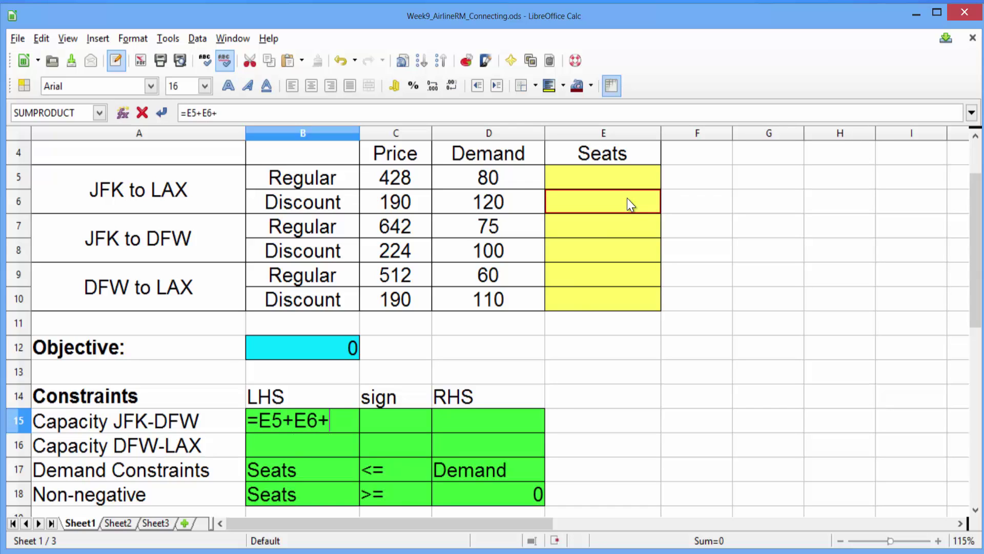
pyautogui.click(619, 224)
pyautogui.write('+')
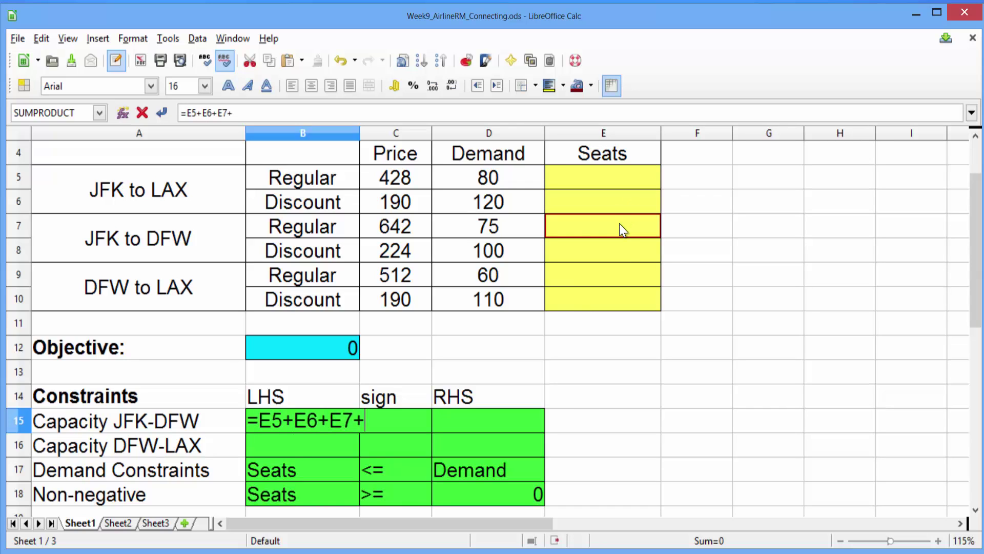
pyautogui.click(622, 246)
pyautogui.press('Tab')
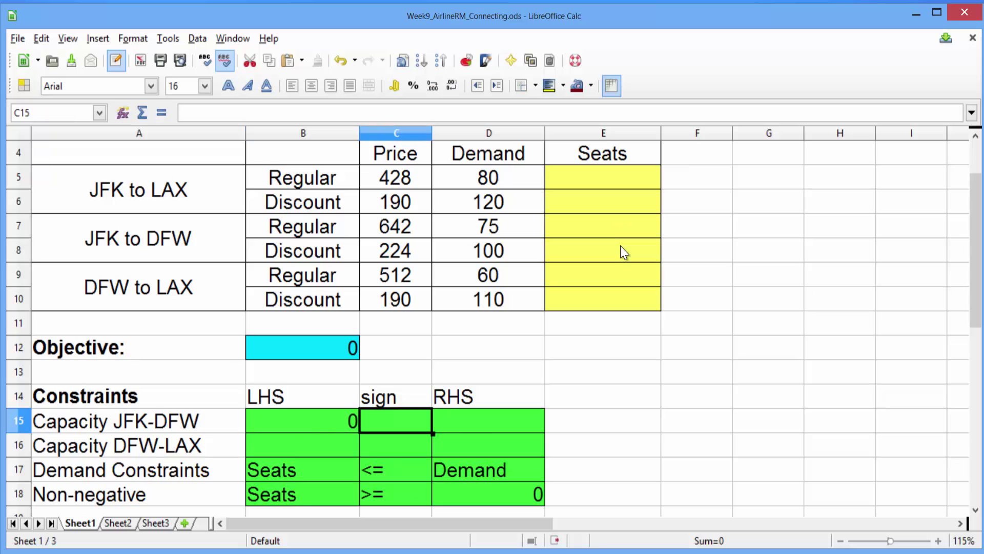
# Step: Set the JFK-DFW constraint sign to <= and its capacity to 166
pyautogui.write('<=')
pyautogui.press('Tab')
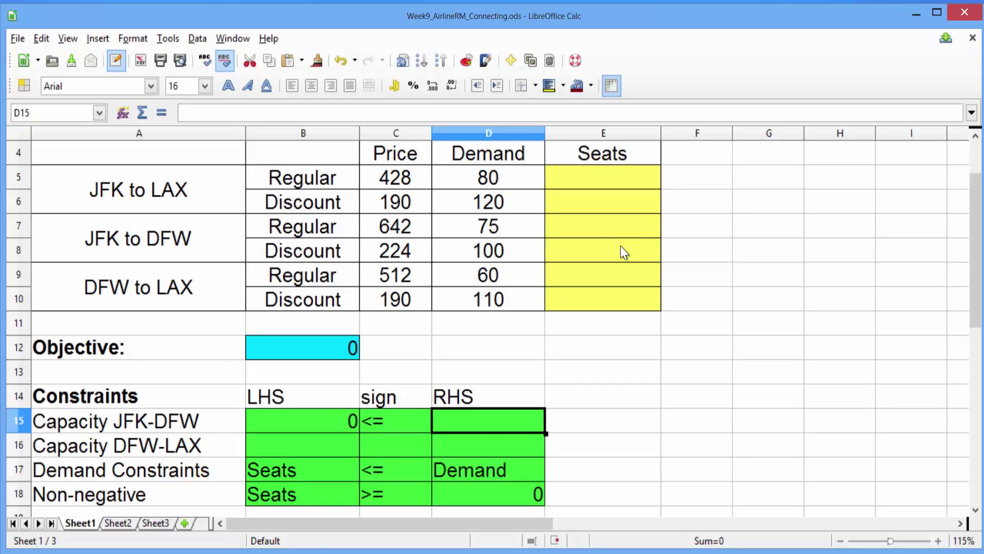
pyautogui.write('166')
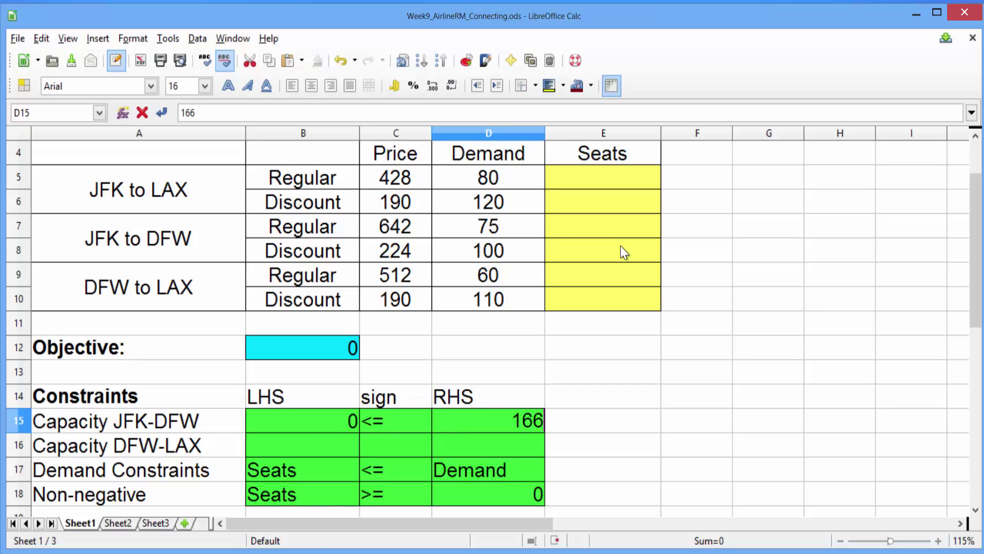
pyautogui.press('Return')
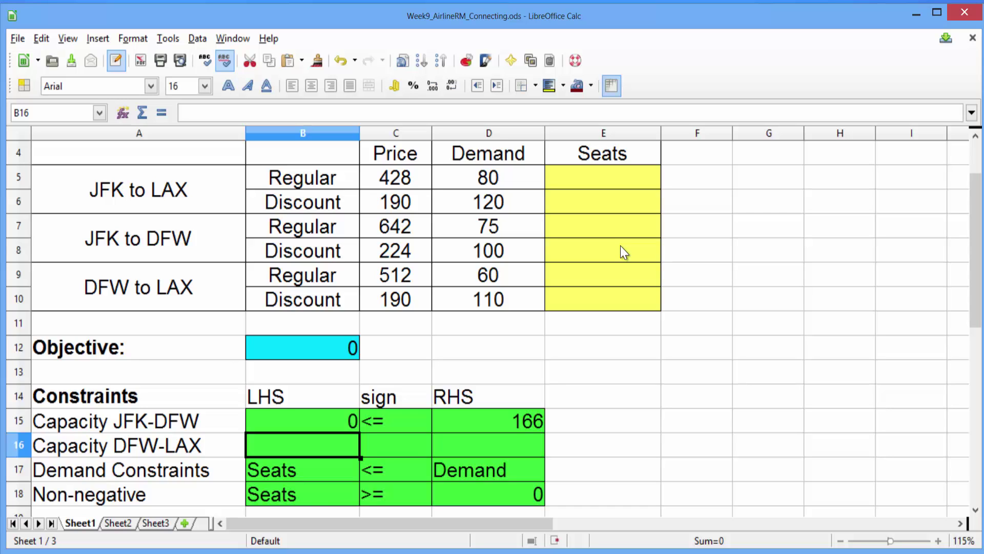
# Step: Enter =E5+E6+E9+E10 in B16 as the DFW-LAX seat total
pyautogui.write('=')
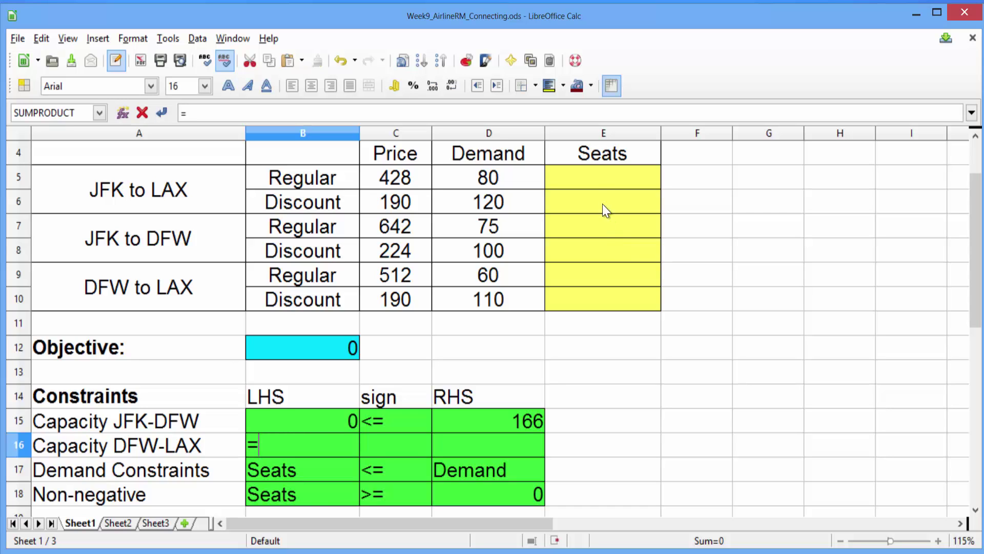
pyautogui.click(598, 170)
pyautogui.write('+')
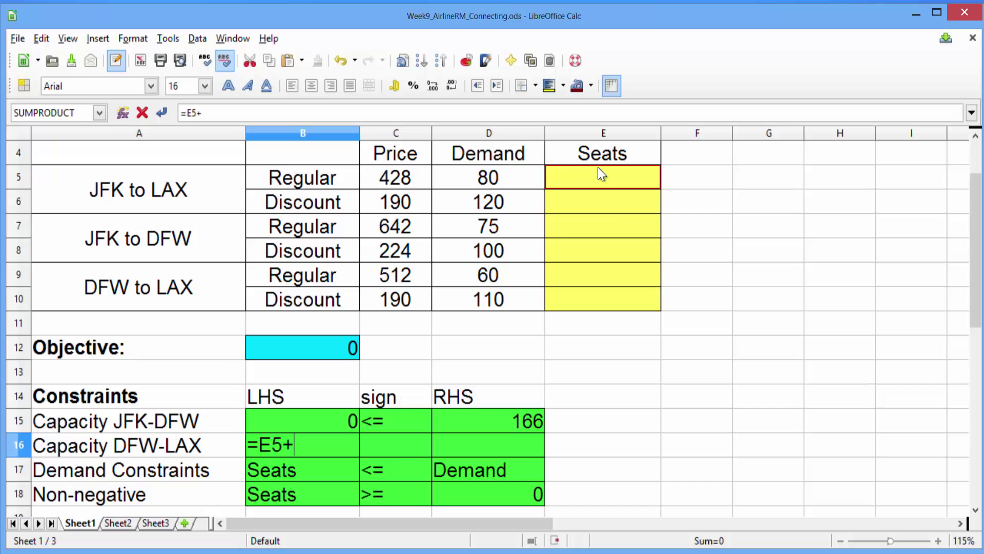
pyautogui.click(611, 209)
pyautogui.write('+')
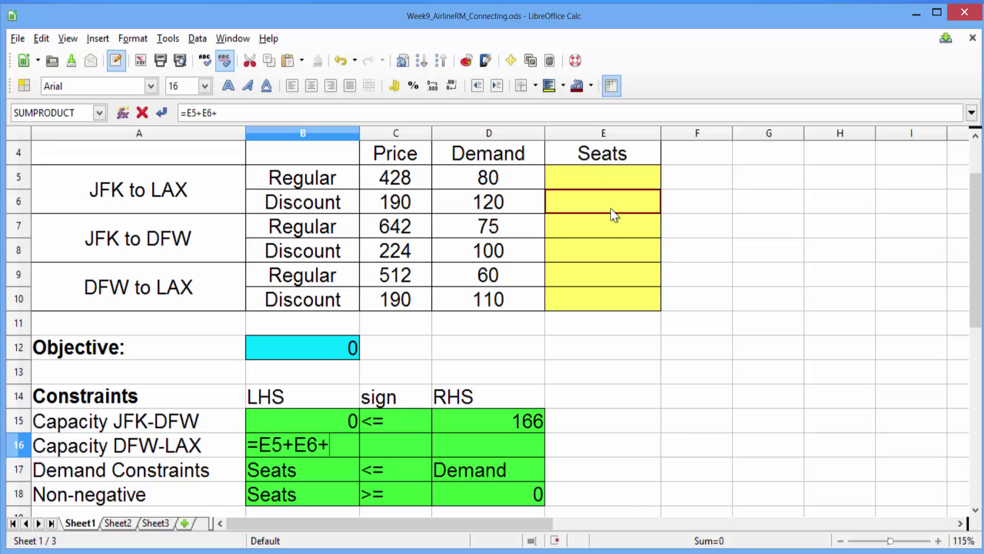
pyautogui.click(603, 273)
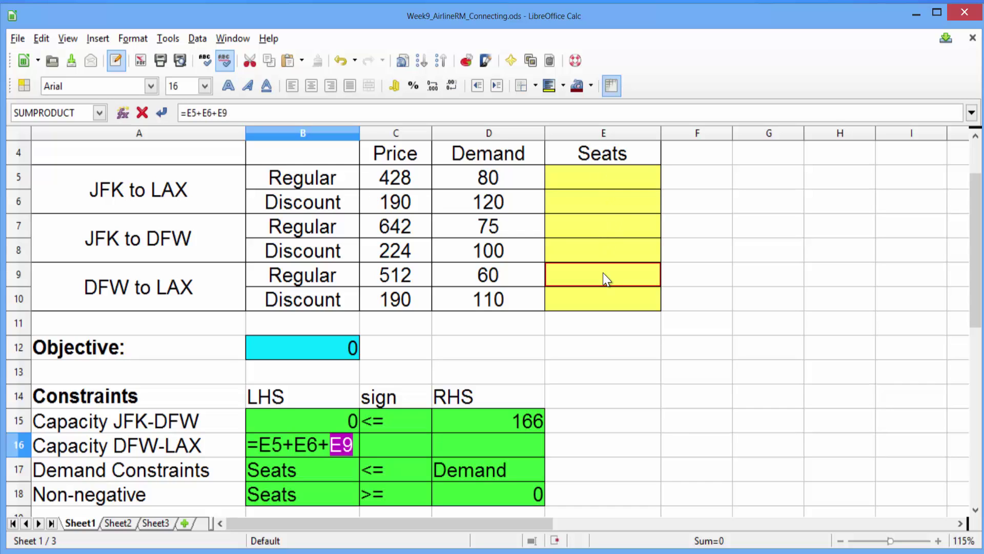
pyautogui.write('+')
pyautogui.click(607, 299)
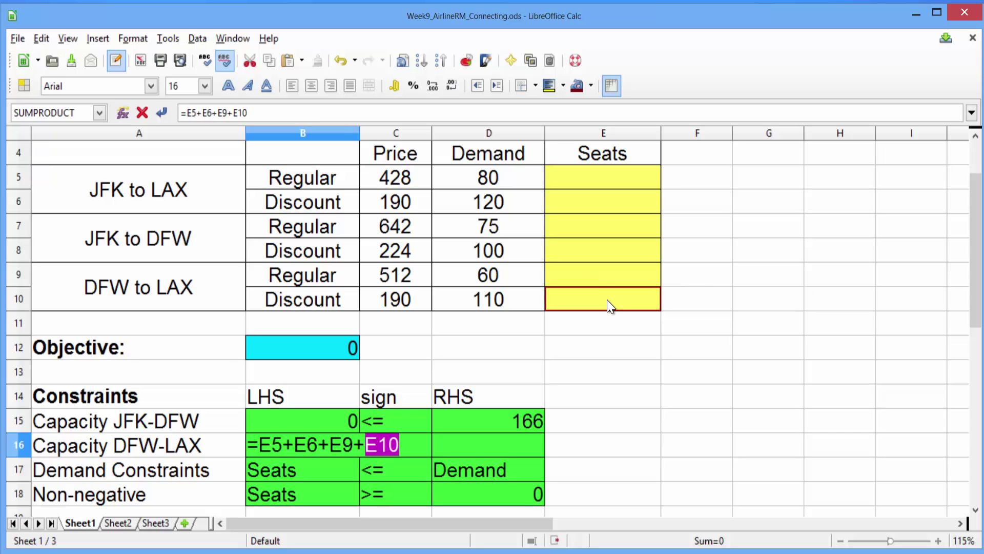
pyautogui.press('Tab')
# Step: Set the DFW-LAX constraint sign to <= and its capacity to 166
pyautogui.write('<=')
pyautogui.press('Tab')
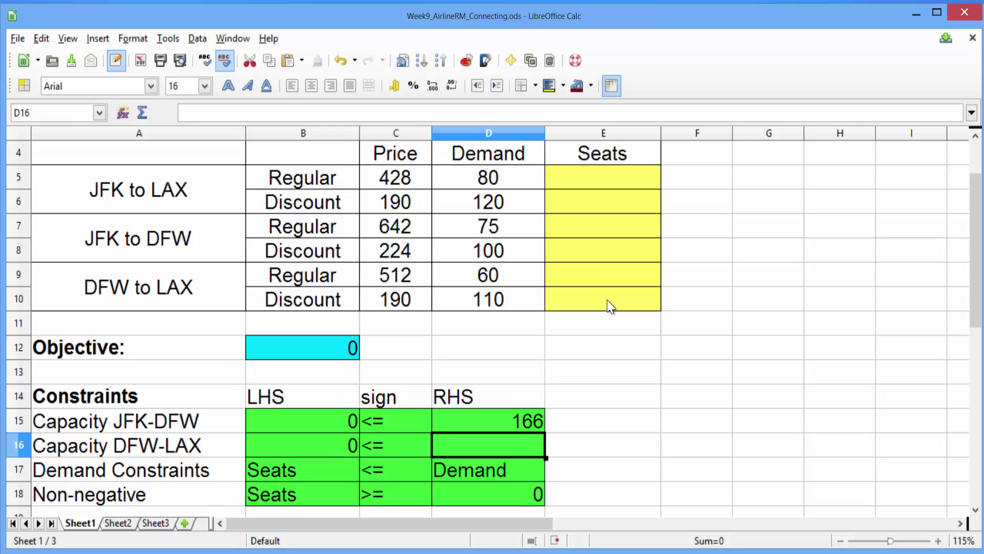
pyautogui.write('166')
pyautogui.press('Return')
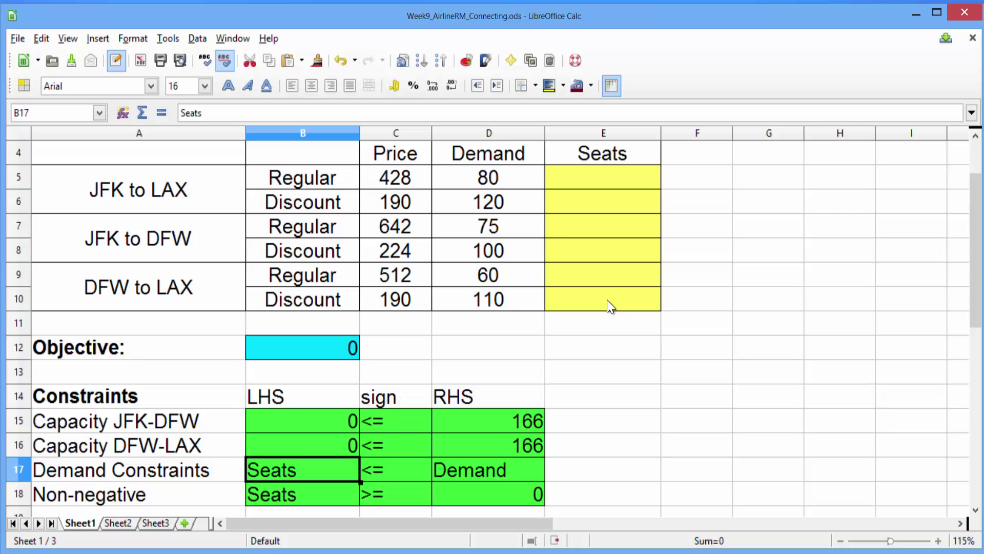
# Step: Set up Solver with target cell B12, Maximum, and changing cells E5:E10
pyautogui.click(168, 38)
pyautogui.click(199, 123)
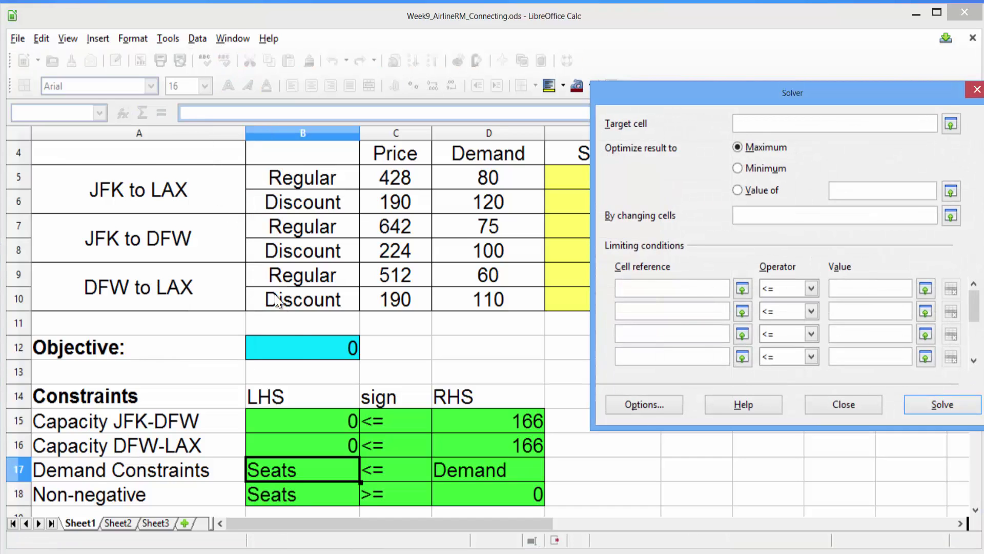
pyautogui.click(303, 343)
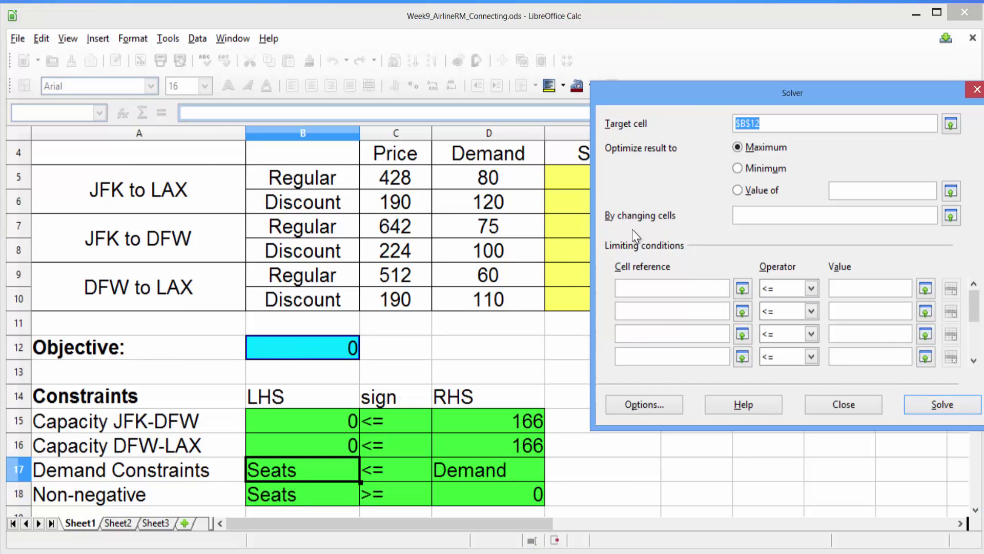
pyautogui.click(741, 149)
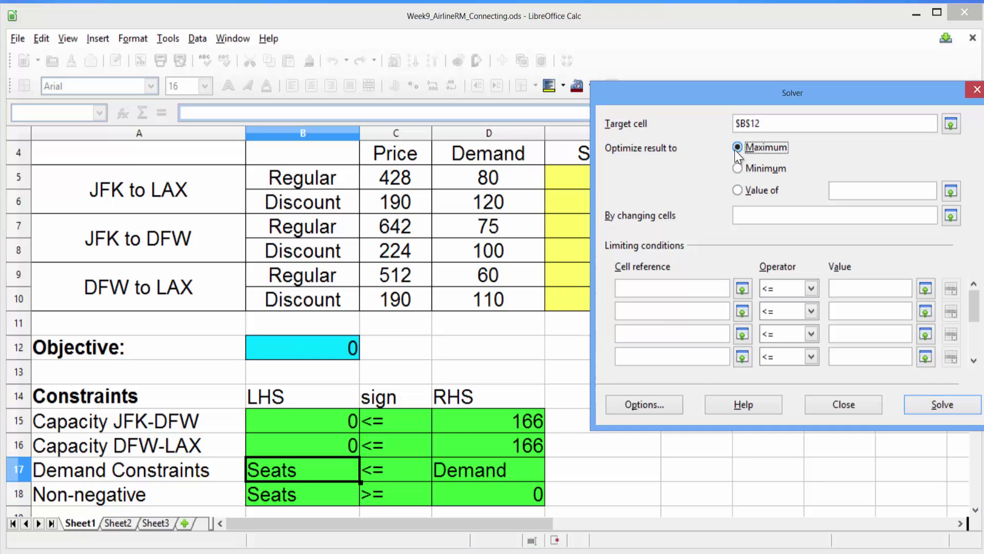
pyautogui.click(748, 217)
pyautogui.moveTo(577, 177); pyautogui.dragTo(569, 294)
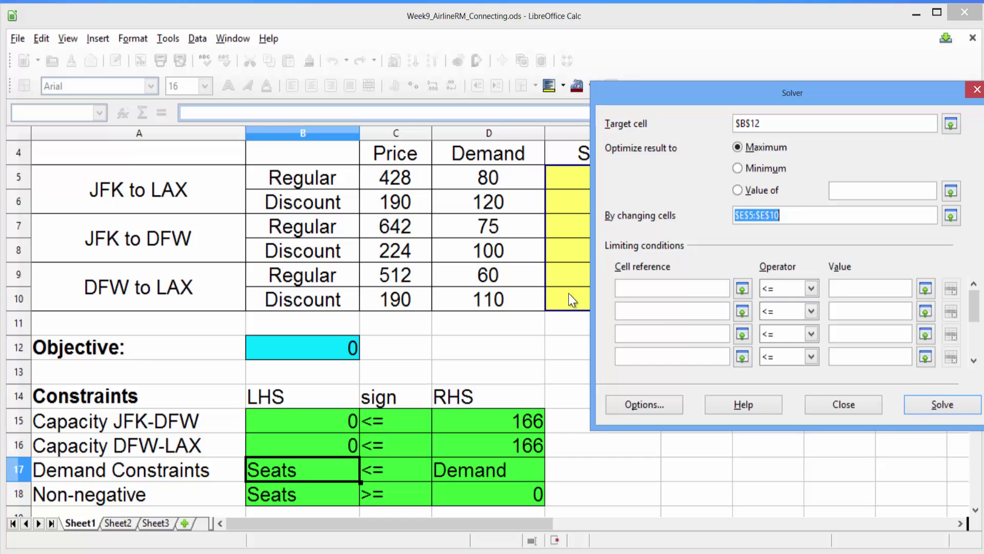
pyautogui.click(659, 286)
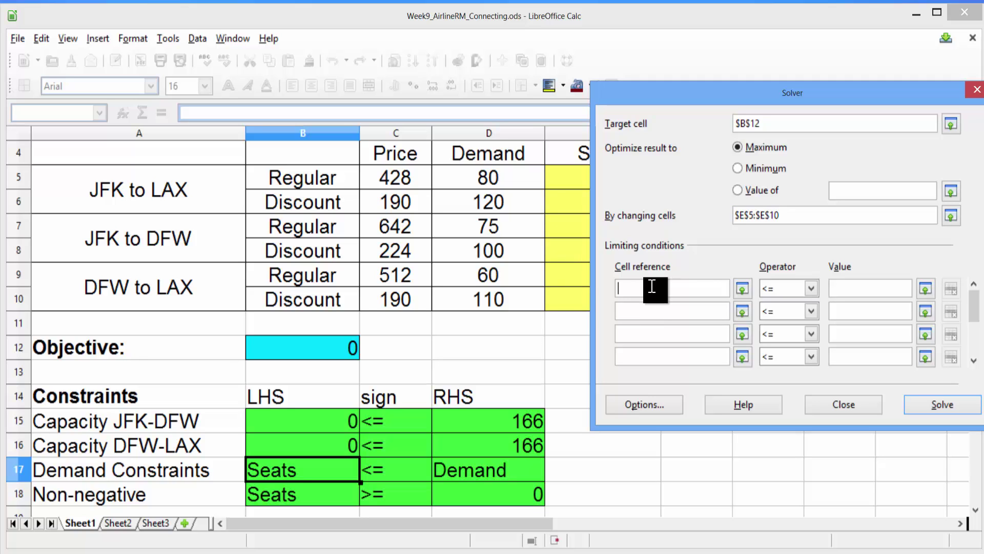
# Step: Add the Solver condition $B$15:$B$16 <= $D$15:$D$16
pyautogui.moveTo(315, 417); pyautogui.dragTo(314, 444)
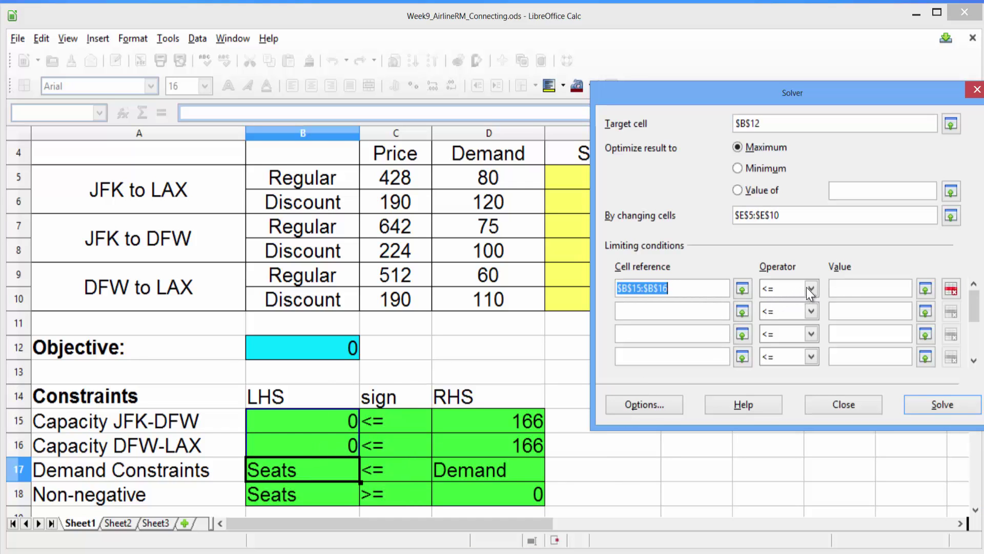
pyautogui.click(848, 283)
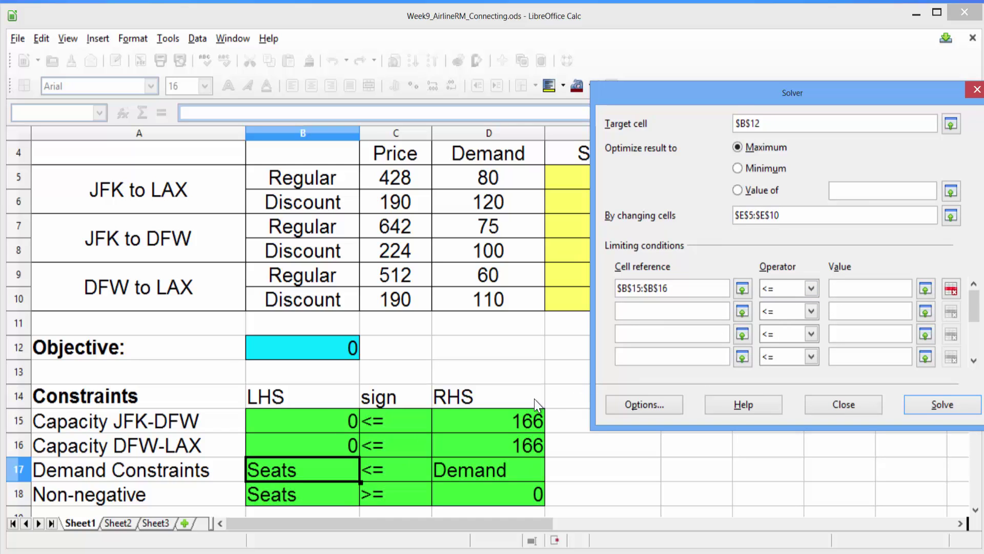
pyautogui.moveTo(522, 420); pyautogui.dragTo(522, 443)
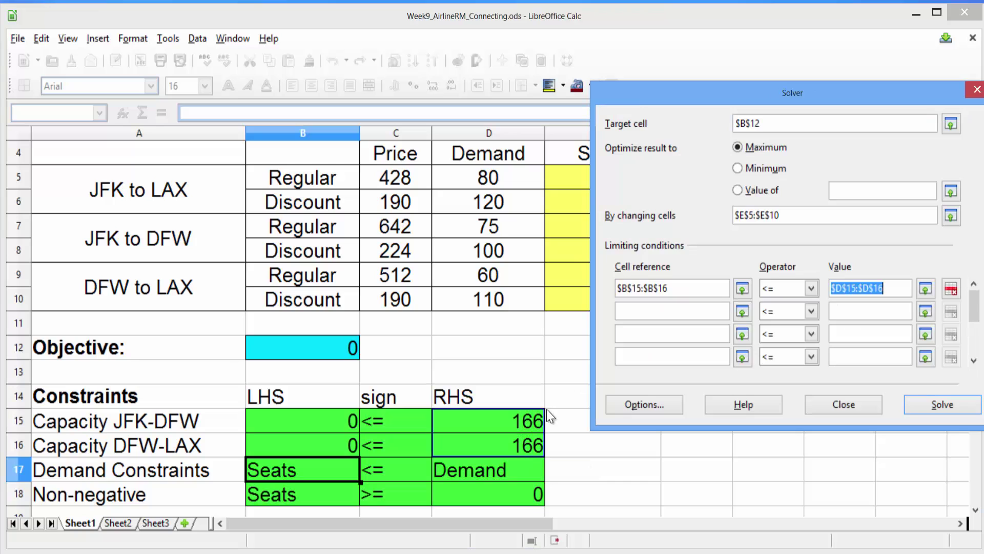
pyautogui.click(656, 313)
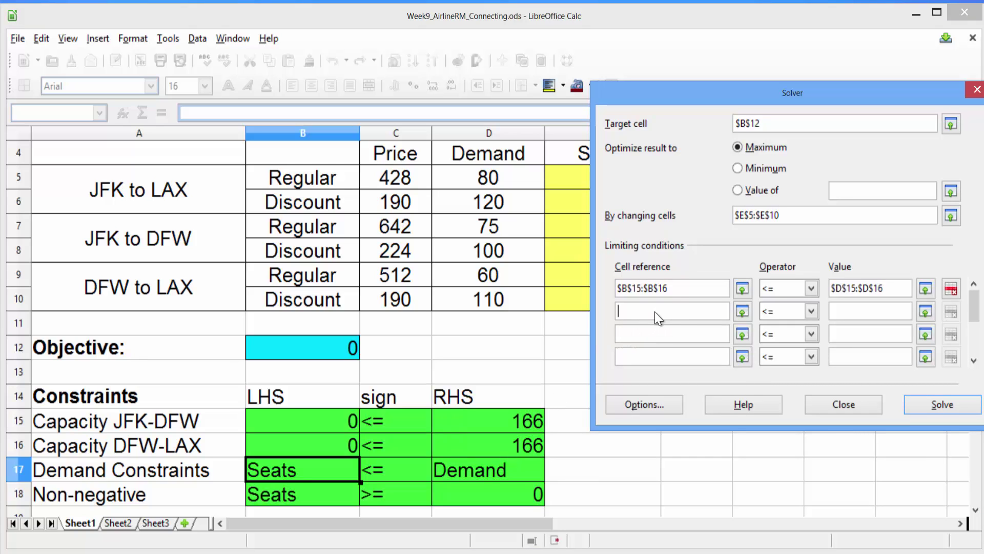
# Step: Add the Solver condition $E$5:$E$10 <= $D$5:$D$10 to cap seats by demand
pyautogui.moveTo(569, 177); pyautogui.dragTo(562, 299)
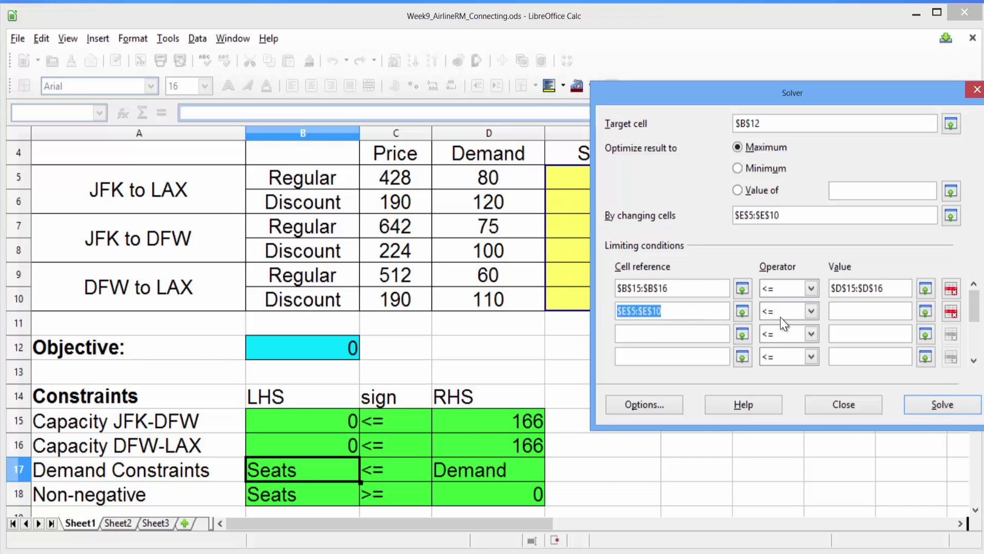
pyautogui.click(852, 312)
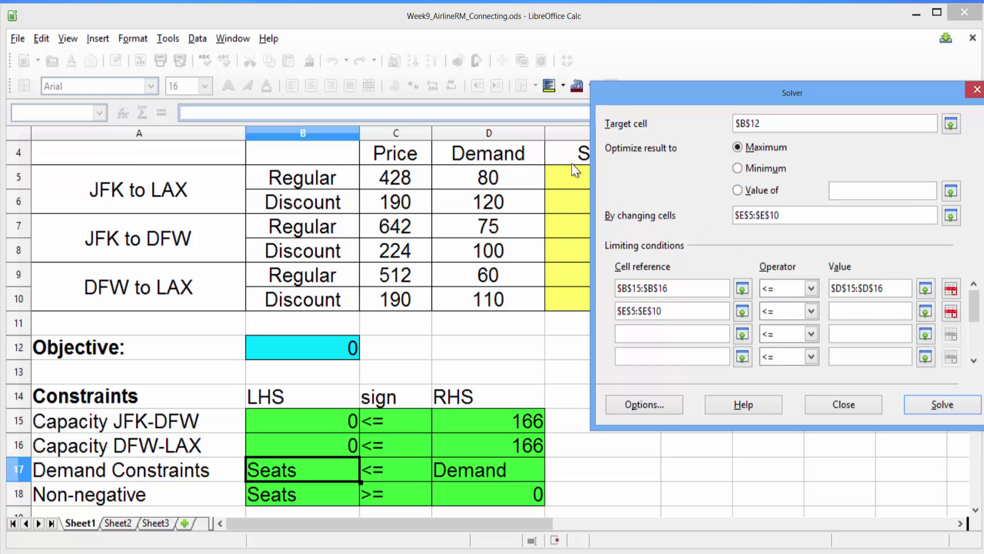
pyautogui.moveTo(516, 176); pyautogui.dragTo(503, 298)
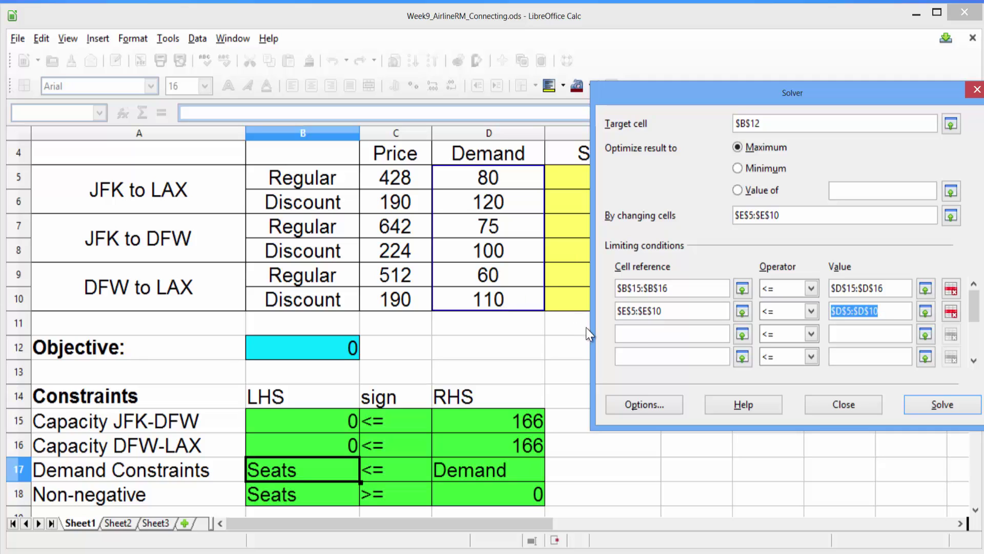
# Step: Add the Solver condition $E$5:$E$10 >= 0 for non-negative seats
pyautogui.click(622, 333)
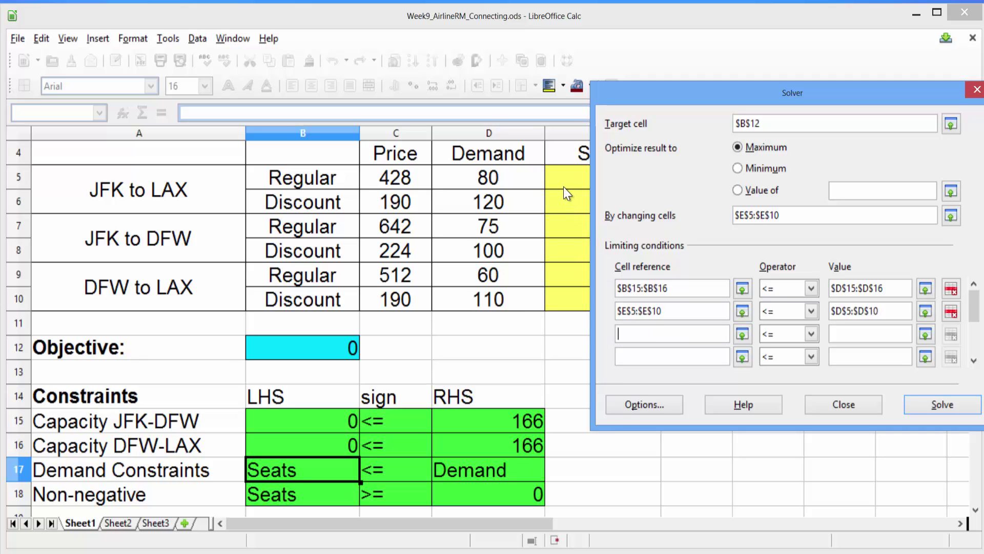
pyautogui.moveTo(564, 180); pyautogui.dragTo(563, 307)
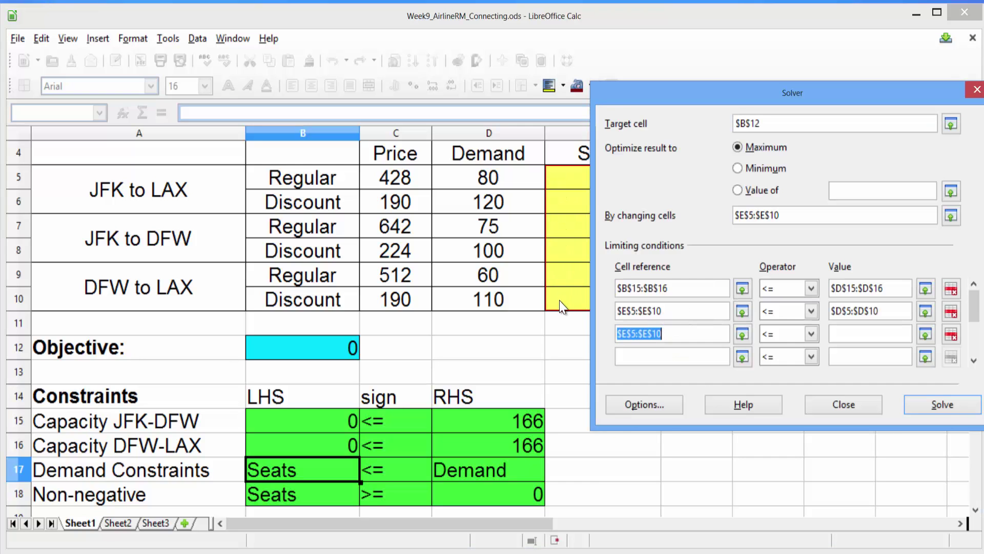
pyautogui.click(810, 333)
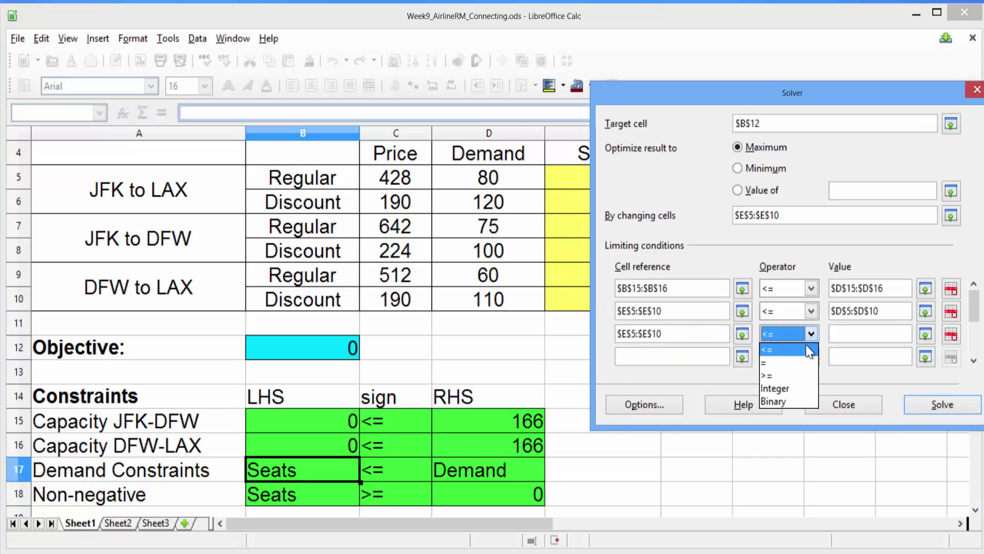
pyautogui.click(777, 374)
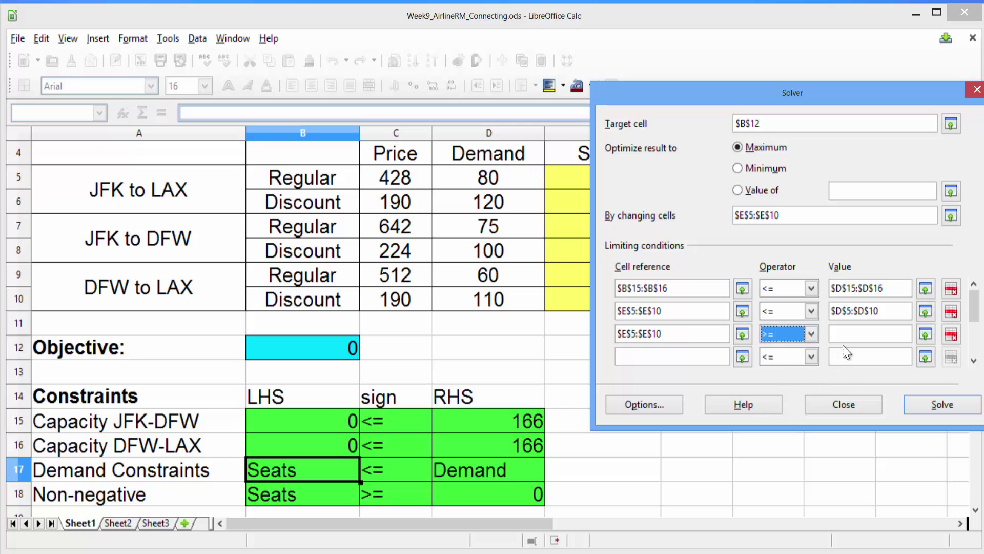
pyautogui.click(857, 334)
pyautogui.write('0')
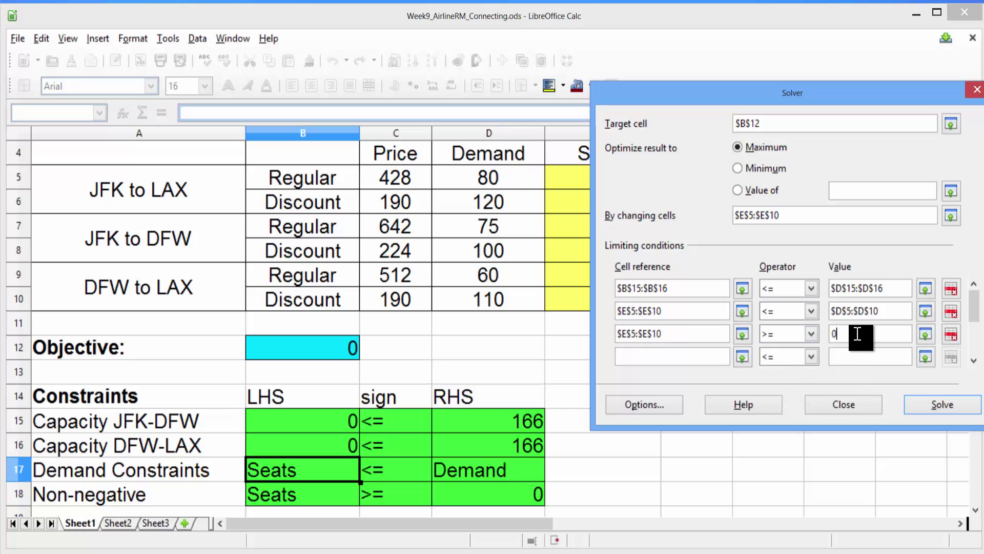
pyautogui.click(675, 411)
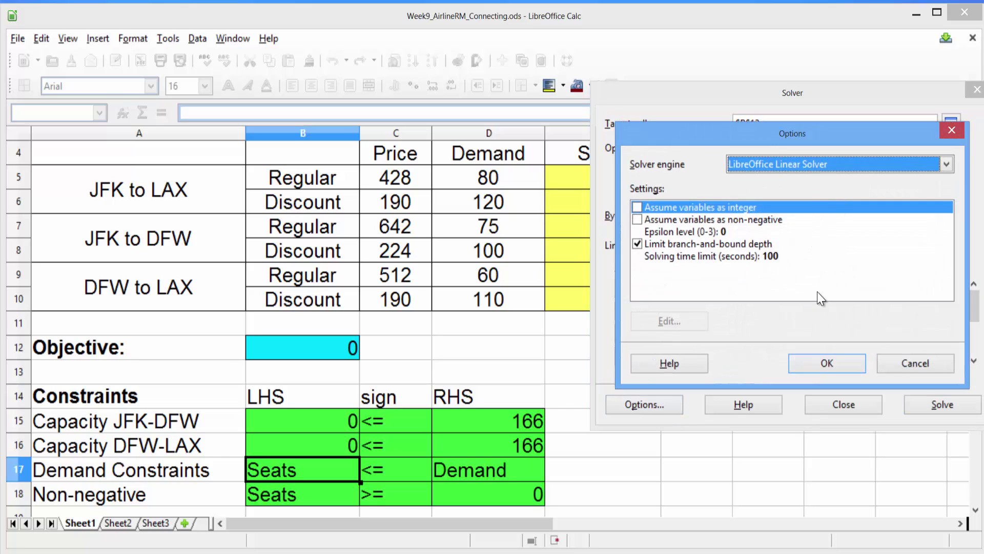
# Step: Solve with default options and keep the result: seats 80, 0, 75, 11, 60, 26, revenue 120514
pyautogui.click(822, 363)
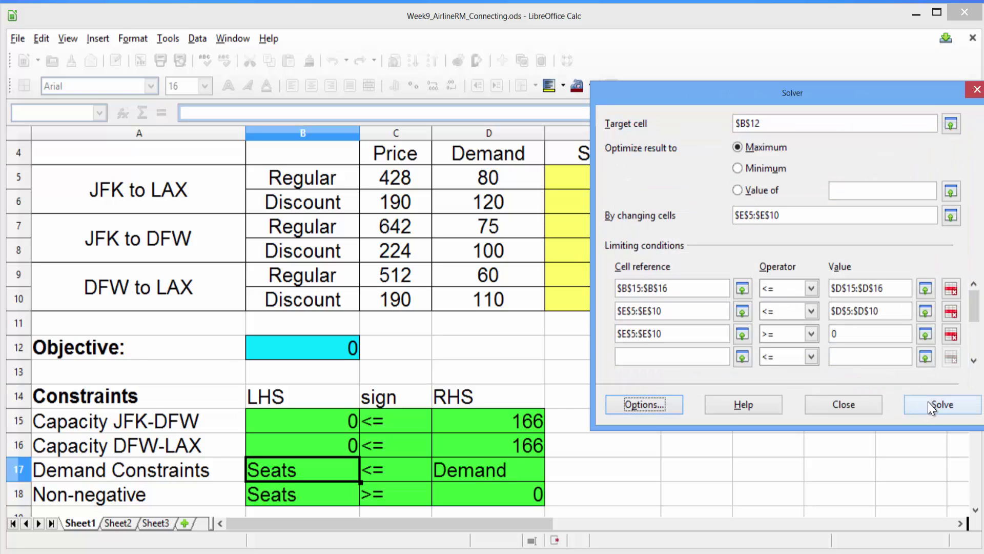
pyautogui.click(928, 401)
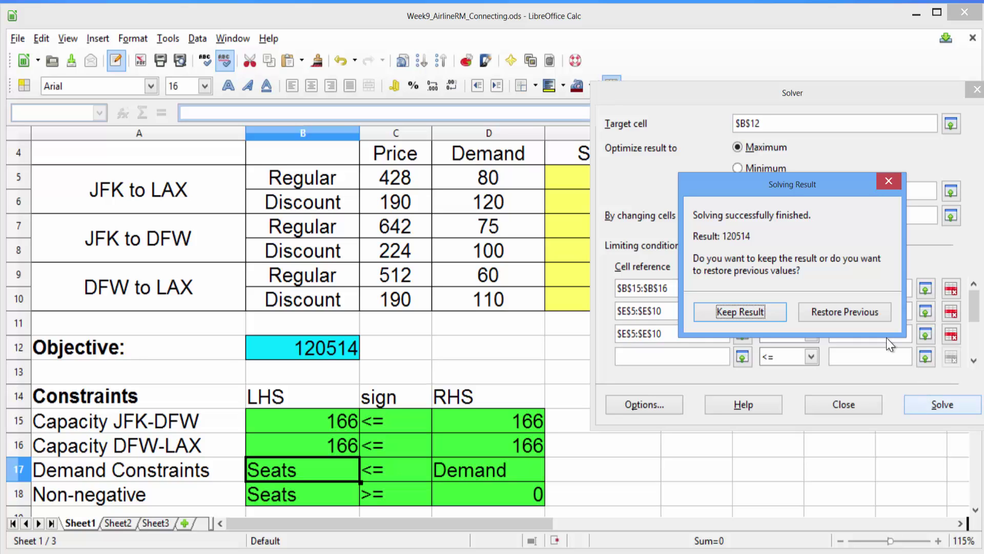
pyautogui.click(762, 307)
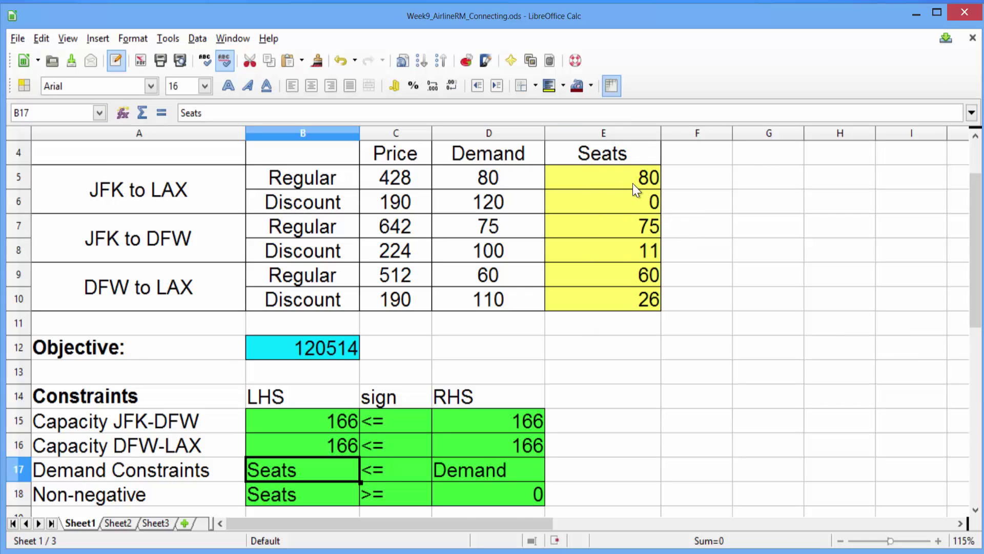
pyautogui.click(616, 178)
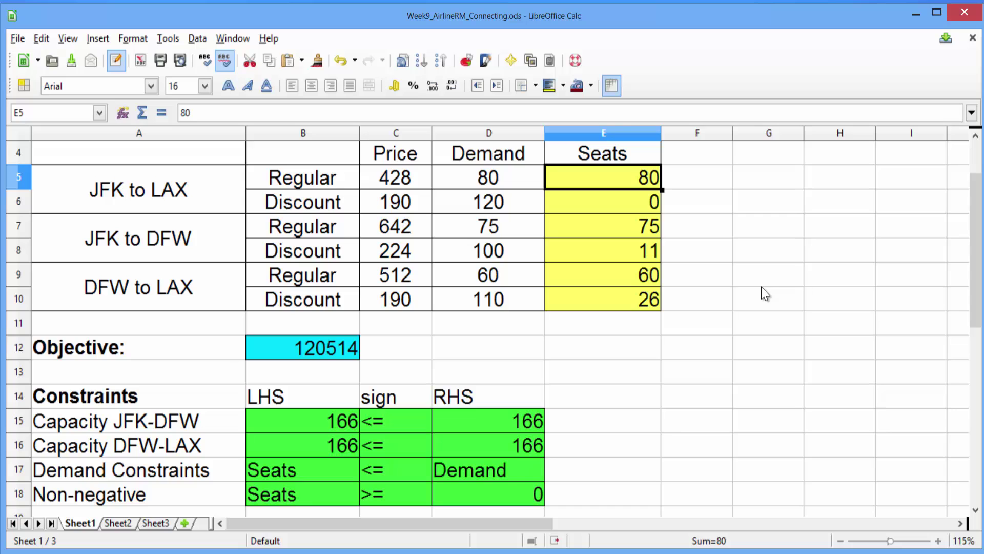
pyautogui.press('Down')
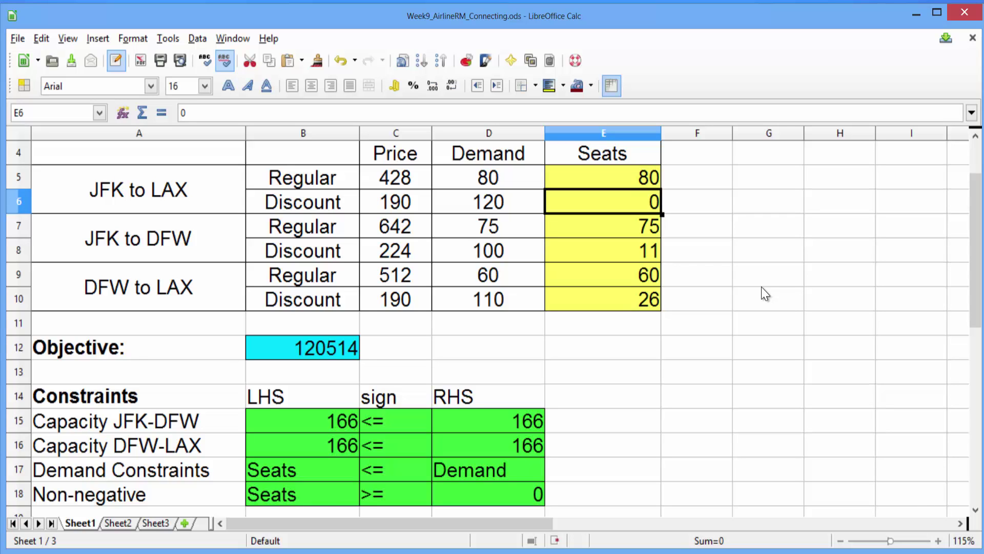
pyautogui.press('Down')
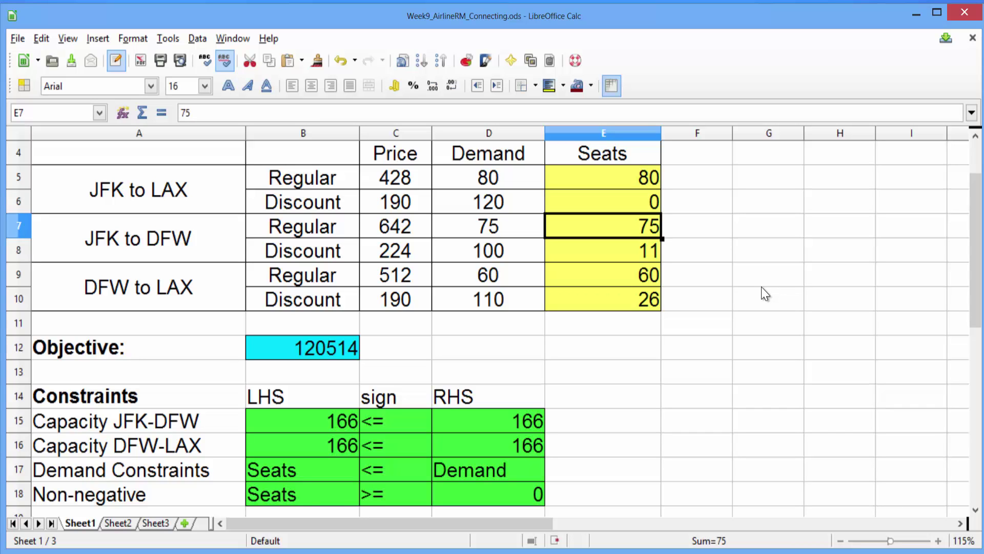
pyautogui.press('Down')
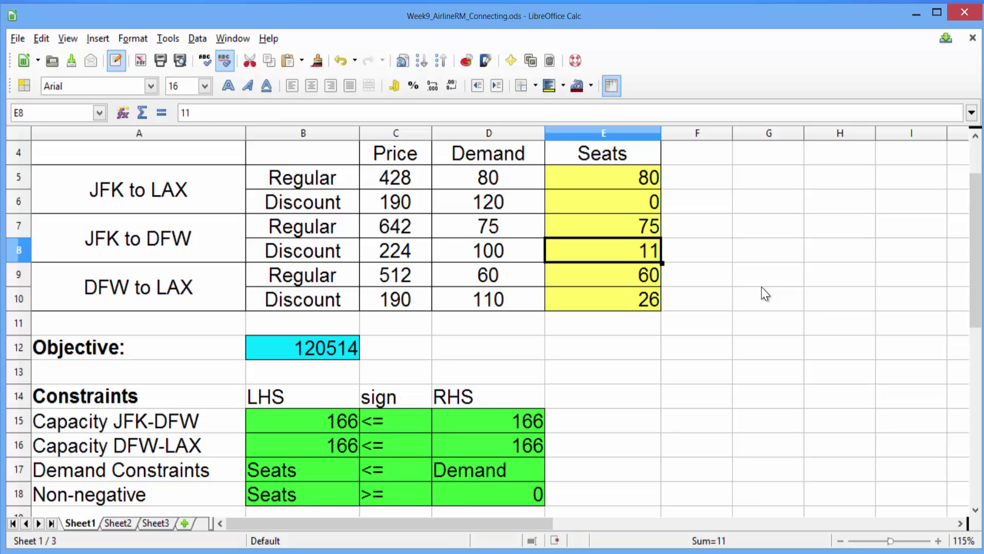
pyautogui.press('Down')
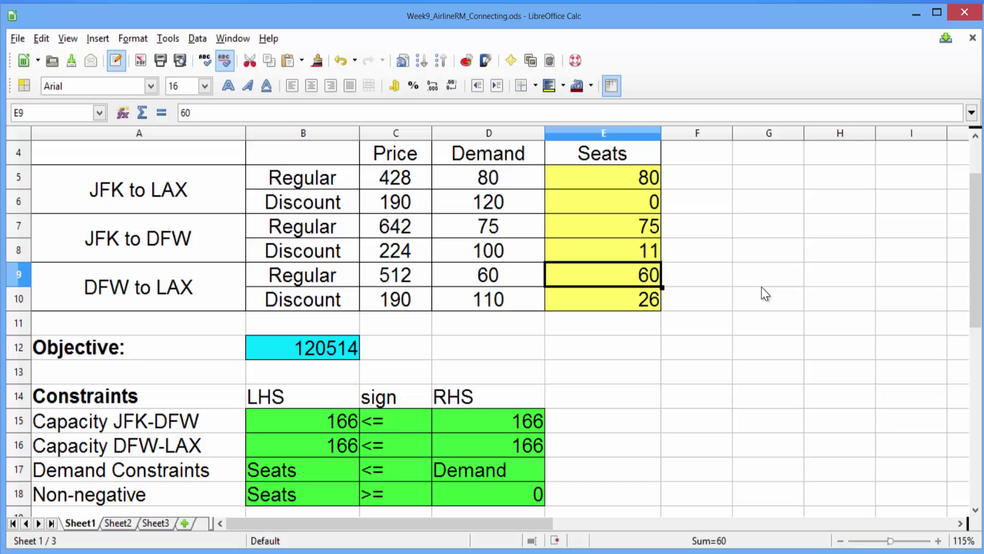
pyautogui.press('Down')
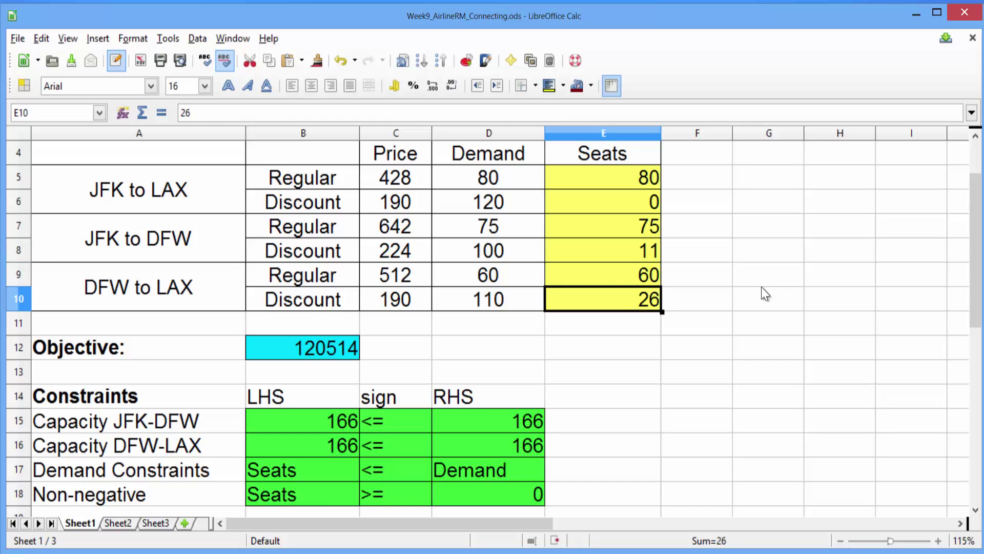